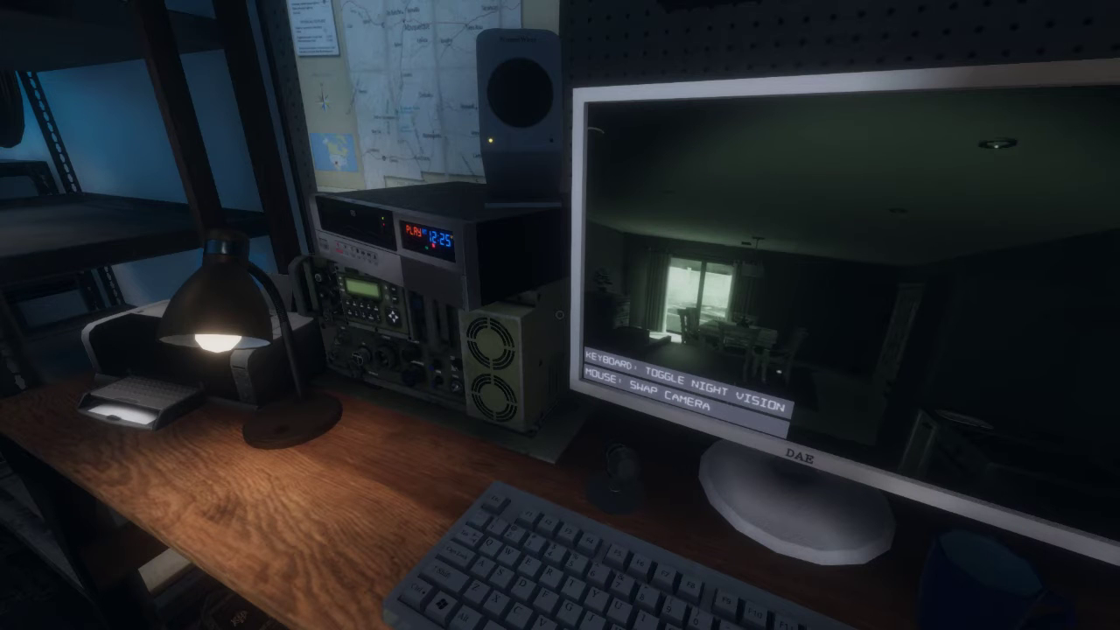
Walk forward up to the CCTV camera monitor
key(w)
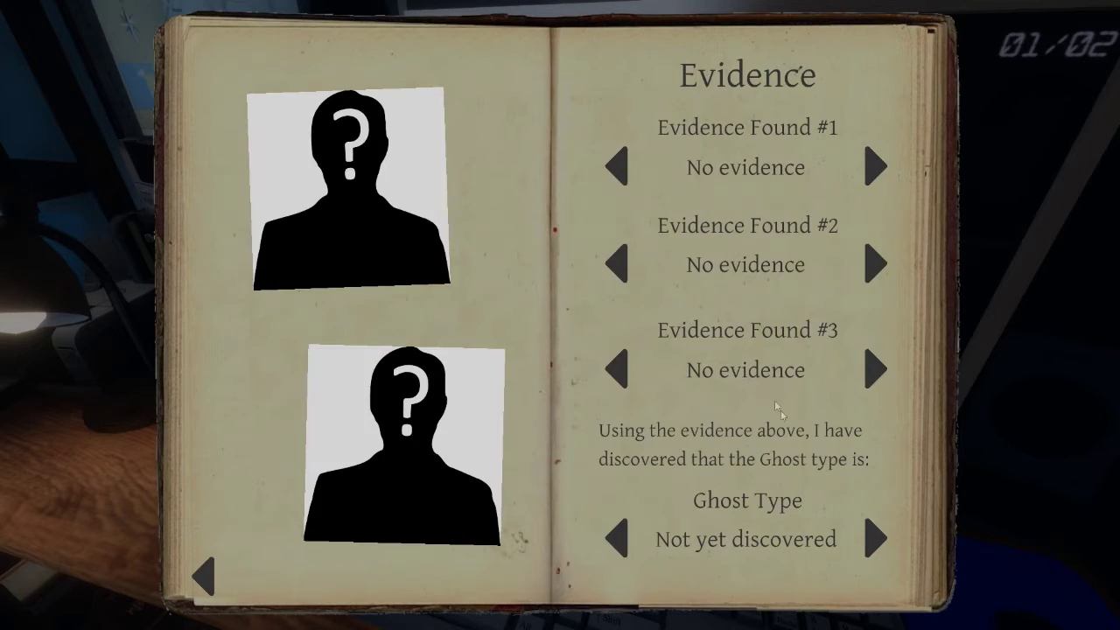
Set Evidence Found #1 to Ghost Orb and close the journal
click(614, 167)
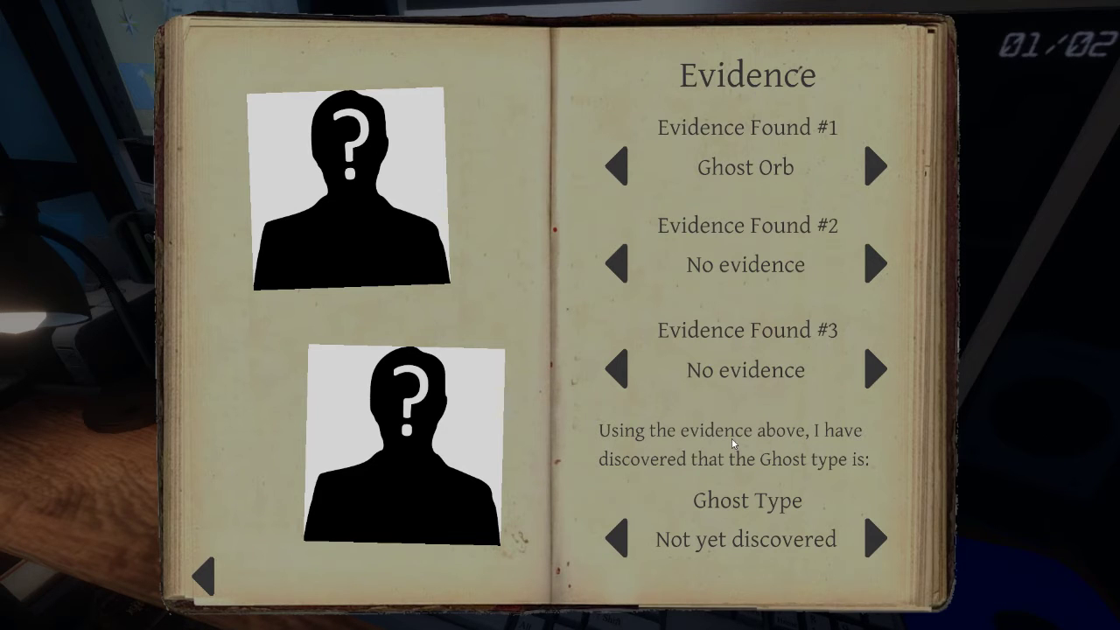
key(j)
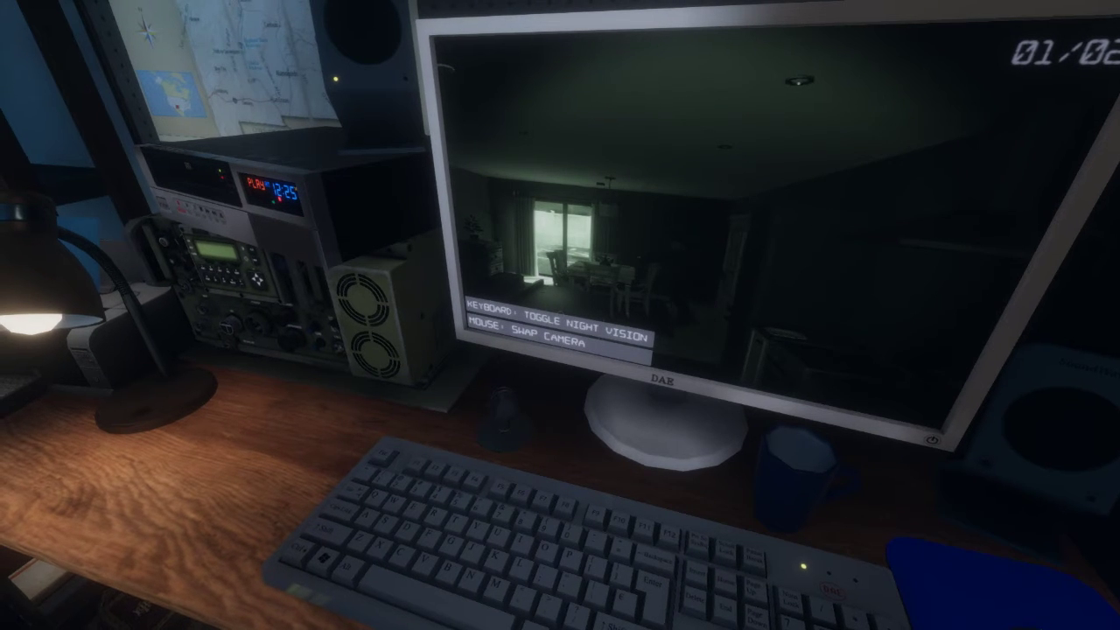
key(q)
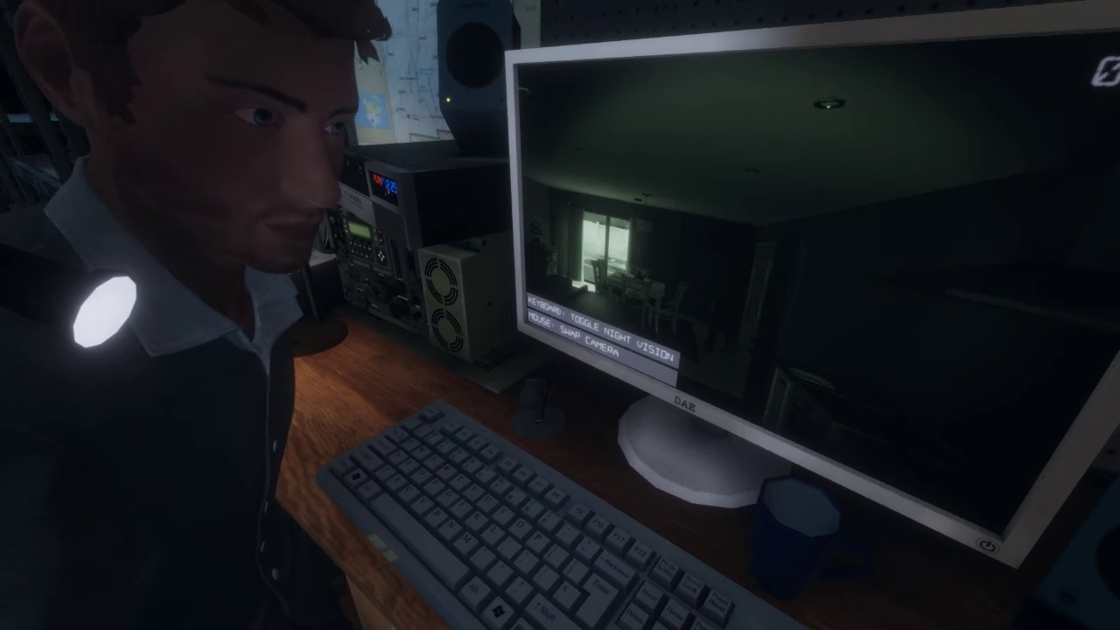
key(q)
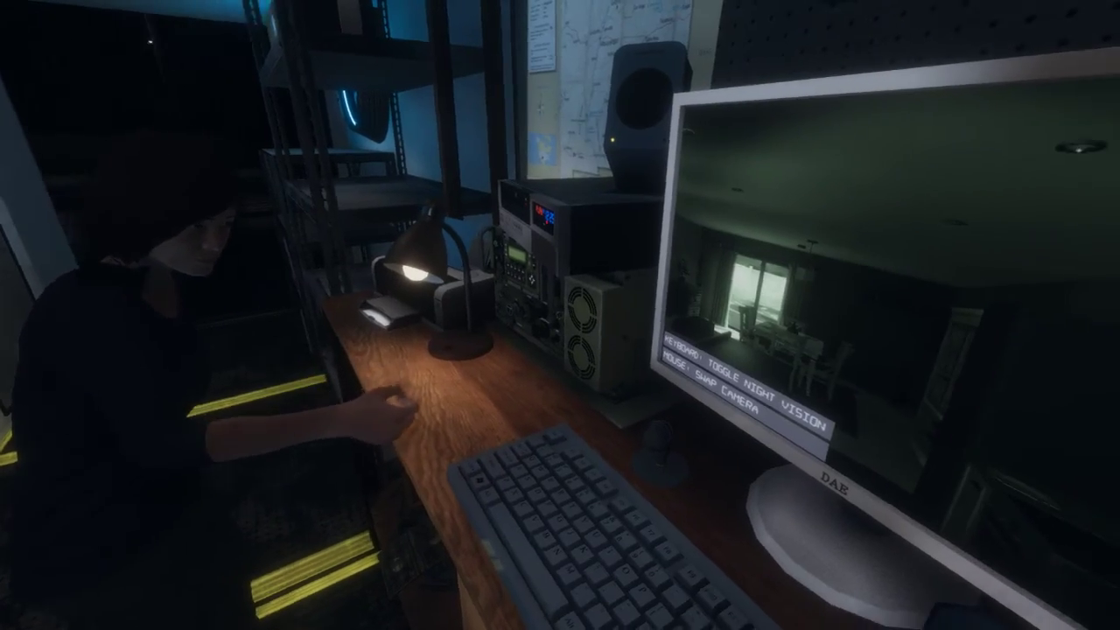
key(q)
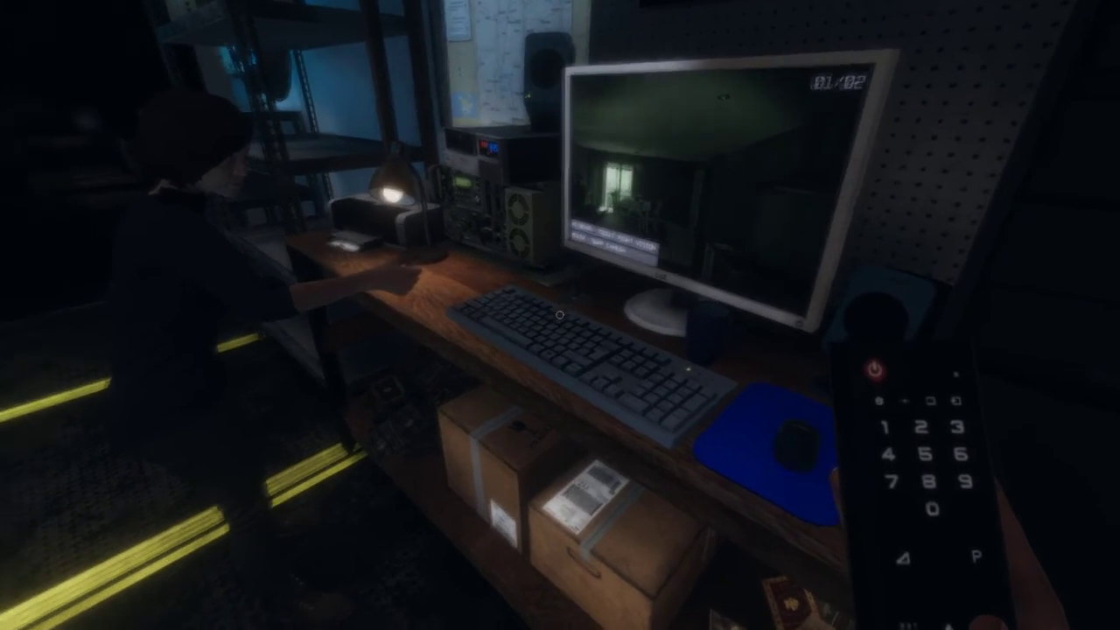
key(q)
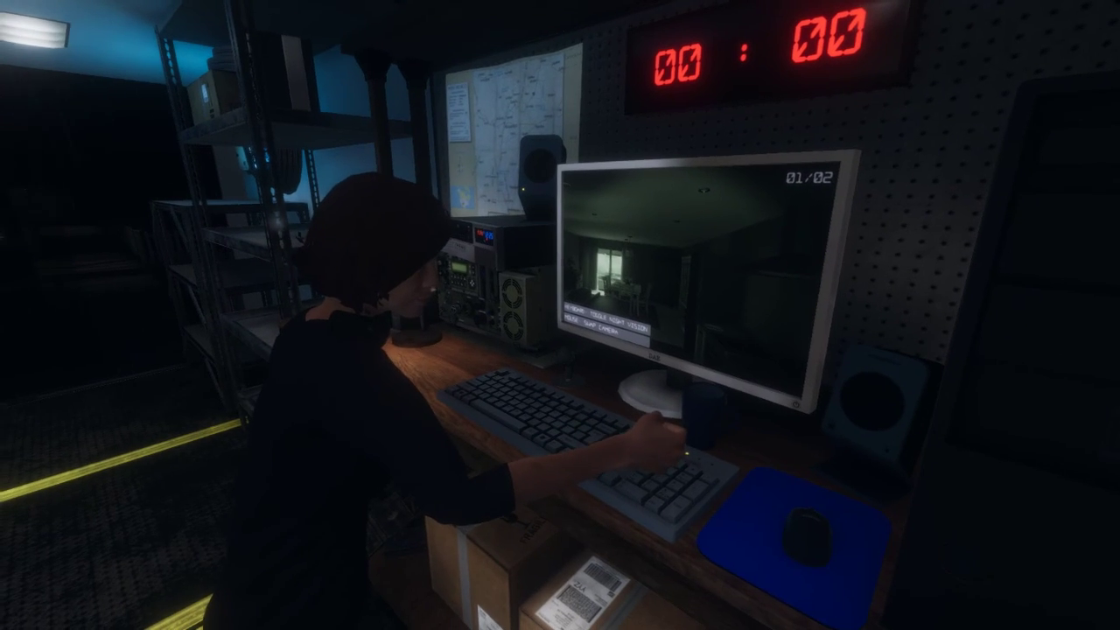
key(shift+Tab)
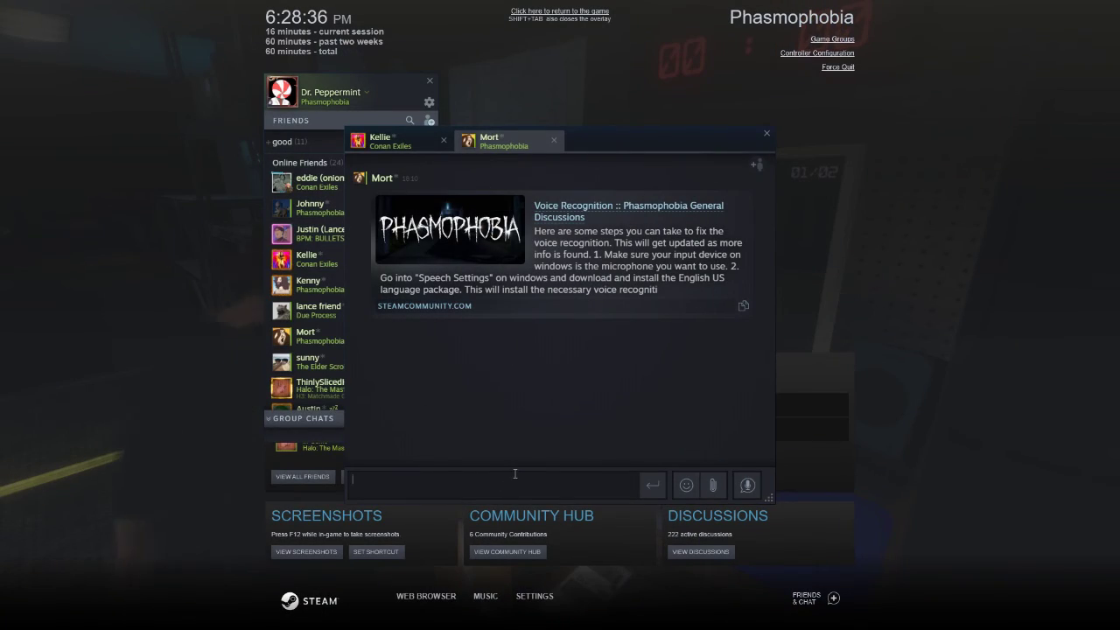
text(Its me with the t)
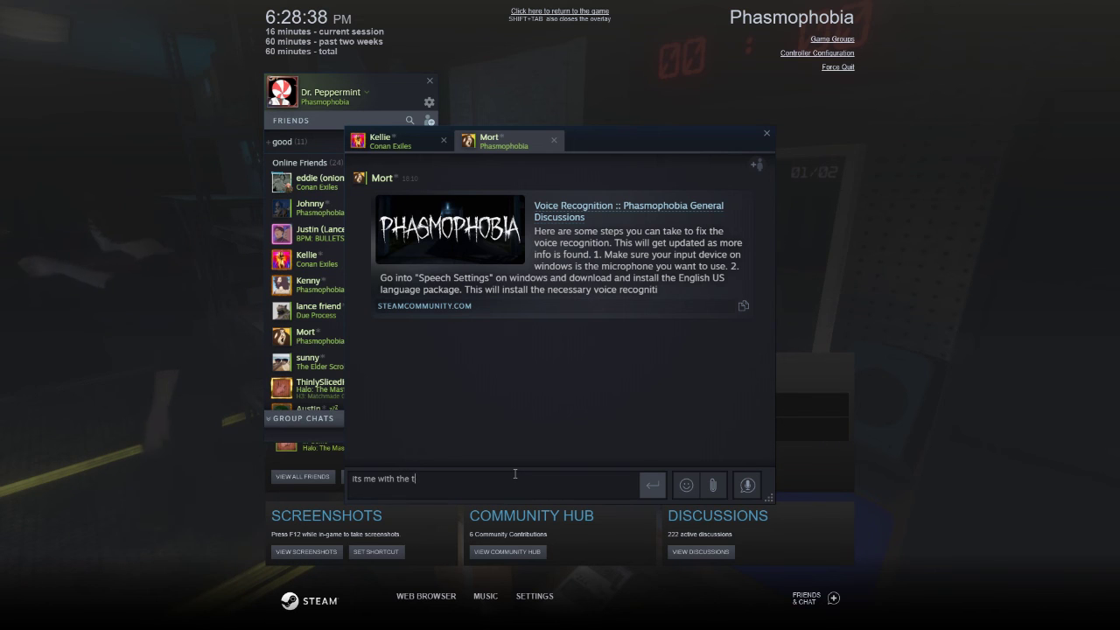
text(v remote xdf)
Send the chat message 'its me with the tv remote xdf' and close the Steam overlay
key(Return)
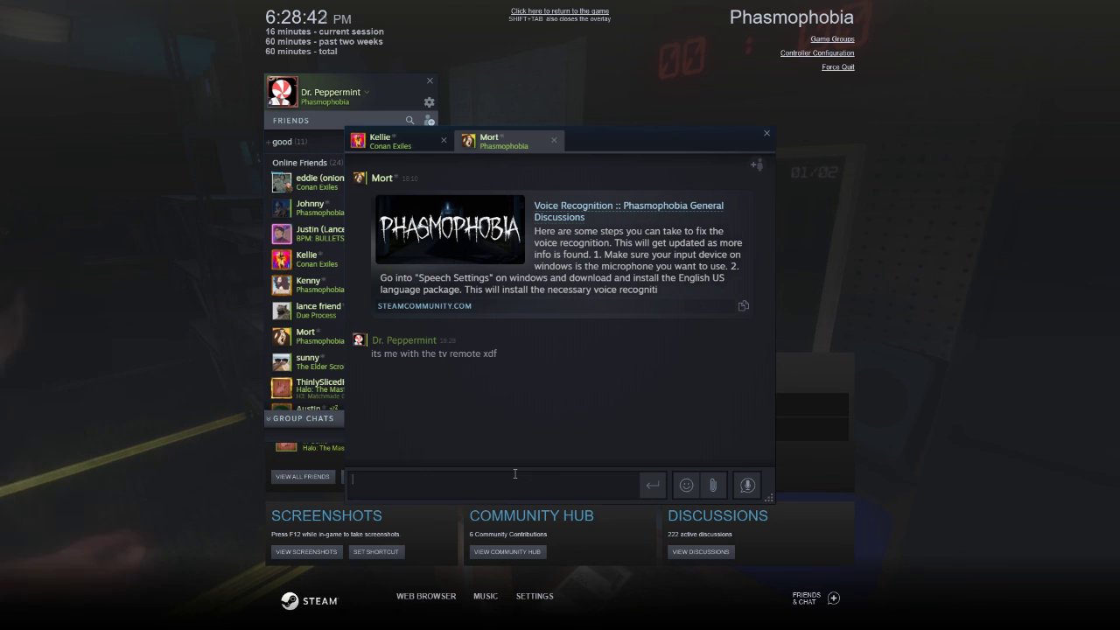
key(shift+Tab)
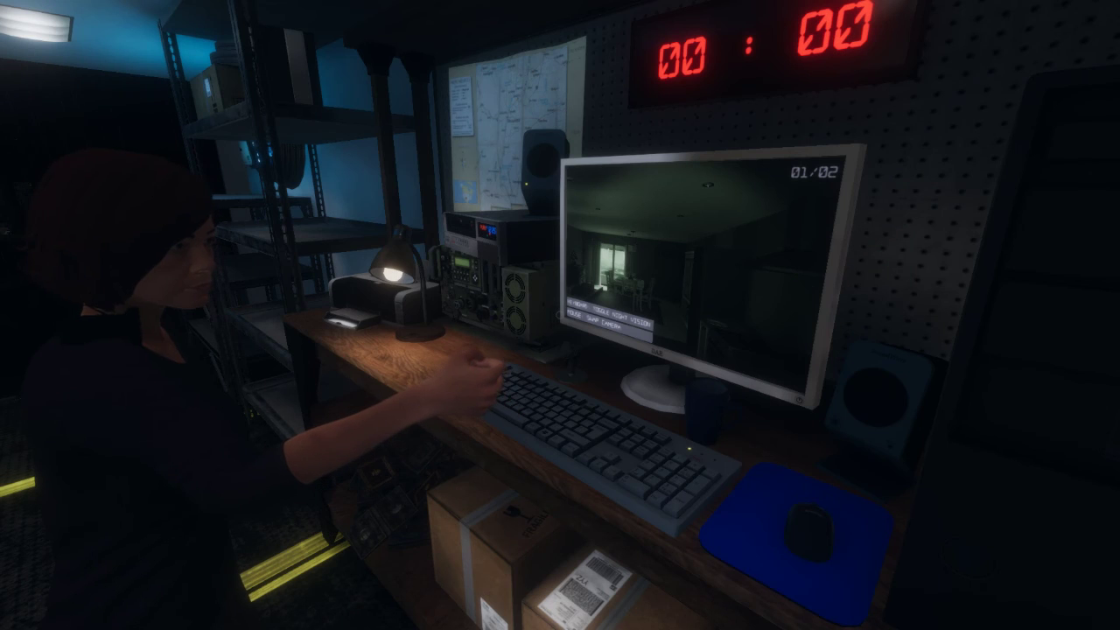